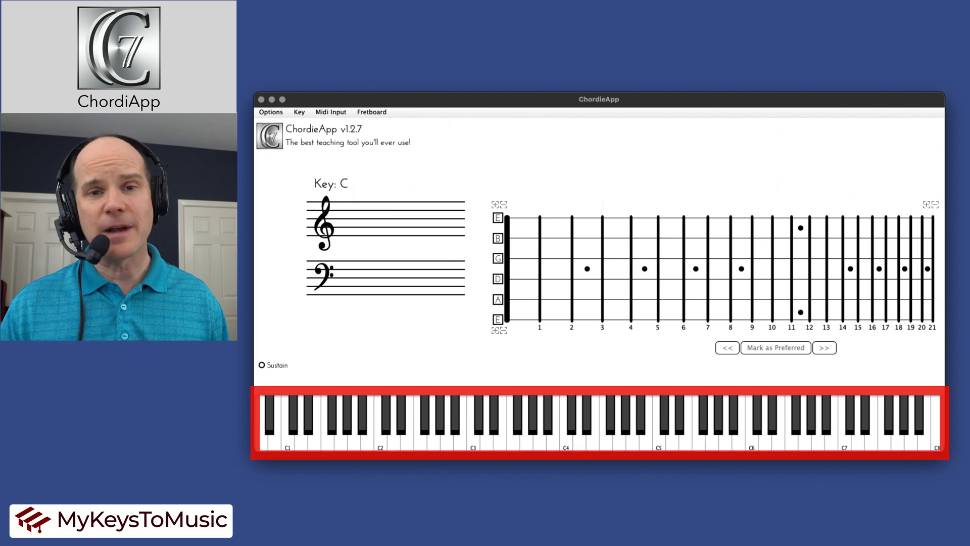
# - Switch off Enable Fretboard Module in Fretboard Preferences and close the preferences window
pyautogui.click(372, 112)
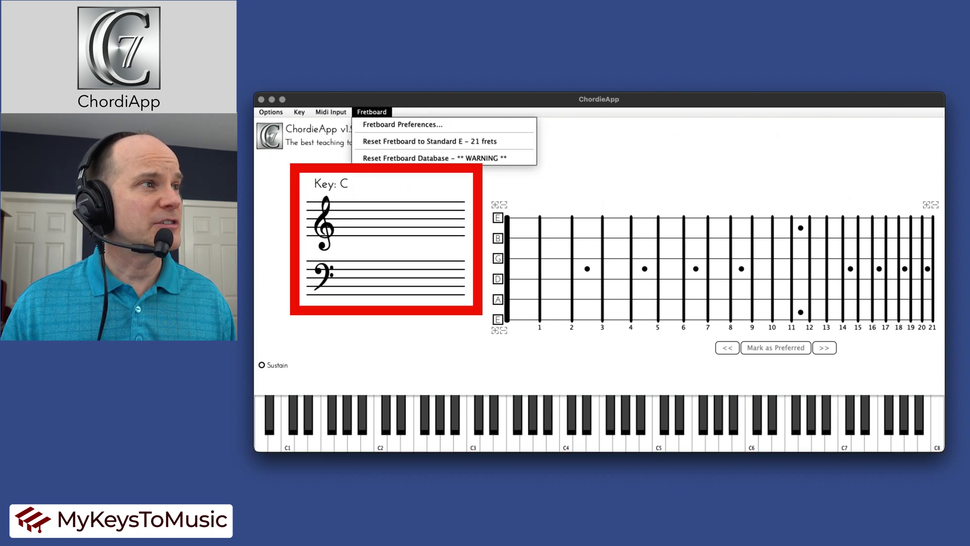
pyautogui.click(412, 123)
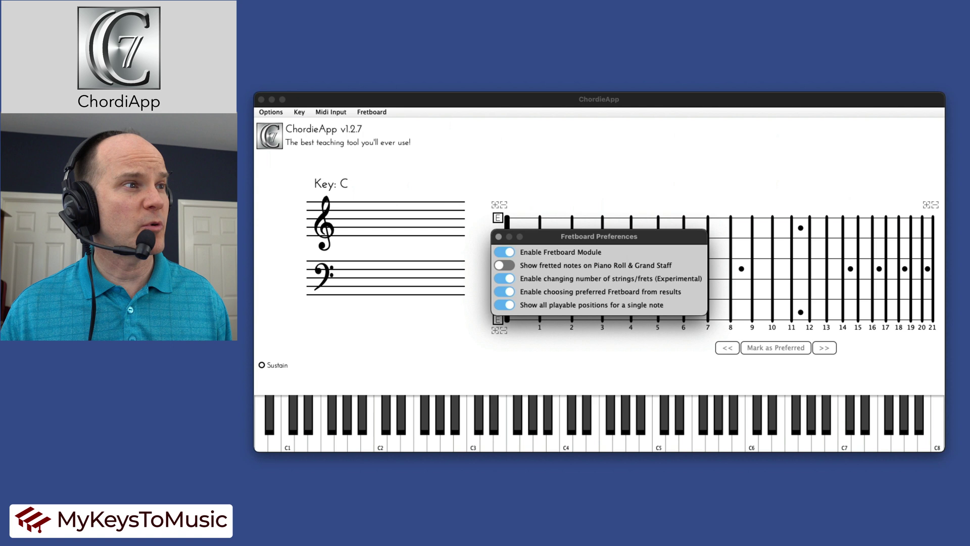
pyautogui.click(505, 251)
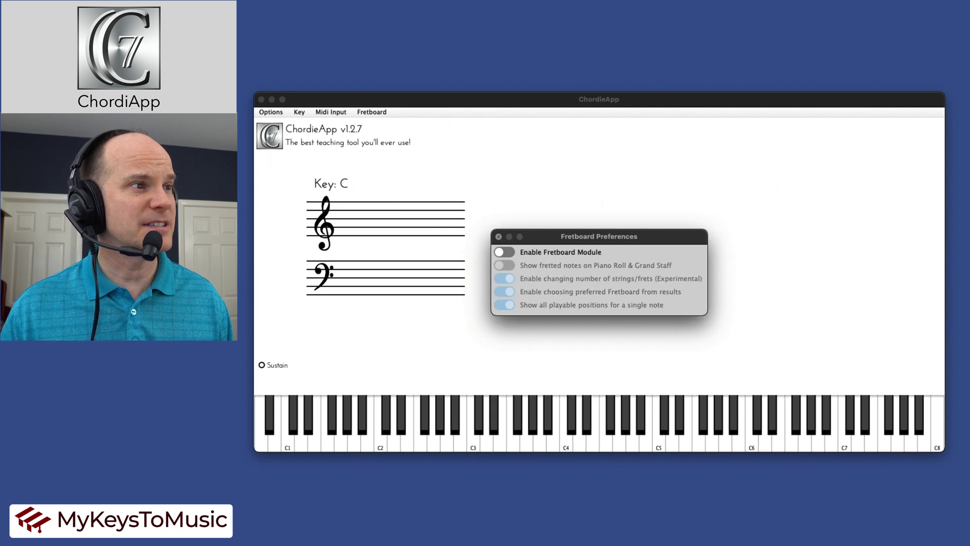
pyautogui.click(499, 236)
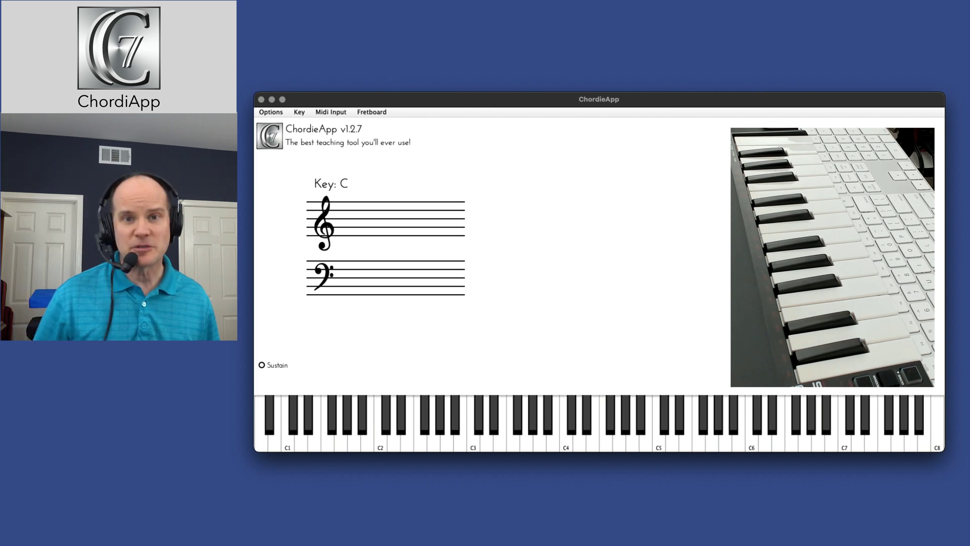
# - After glancing at Options, uncheck Enable Fretboard Module in Fretboard Preferences
pyautogui.click(279, 112)
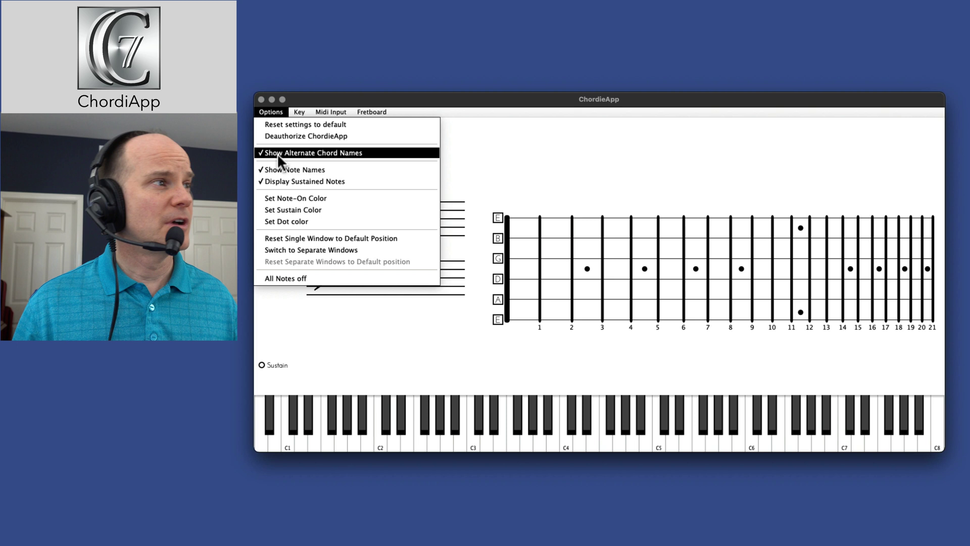
pyautogui.click(538, 183)
pyautogui.click(372, 111)
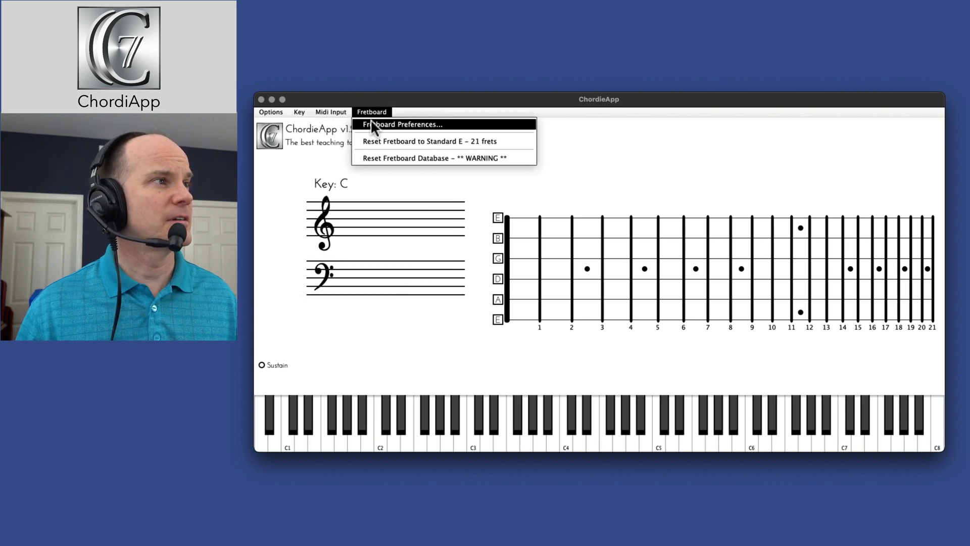
pyautogui.click(372, 122)
pyautogui.click(505, 251)
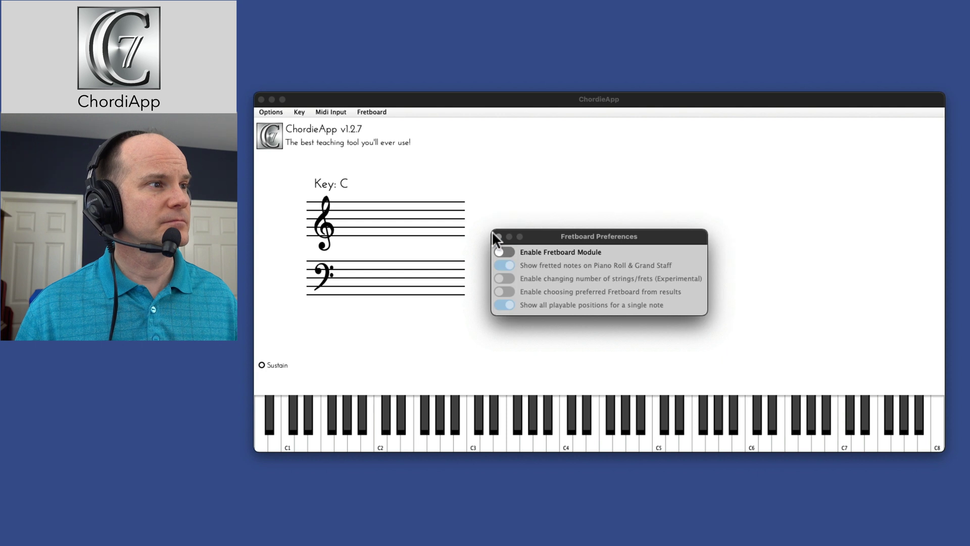
# - Close the Fretboard Preferences window with its red close button
pyautogui.click(497, 236)
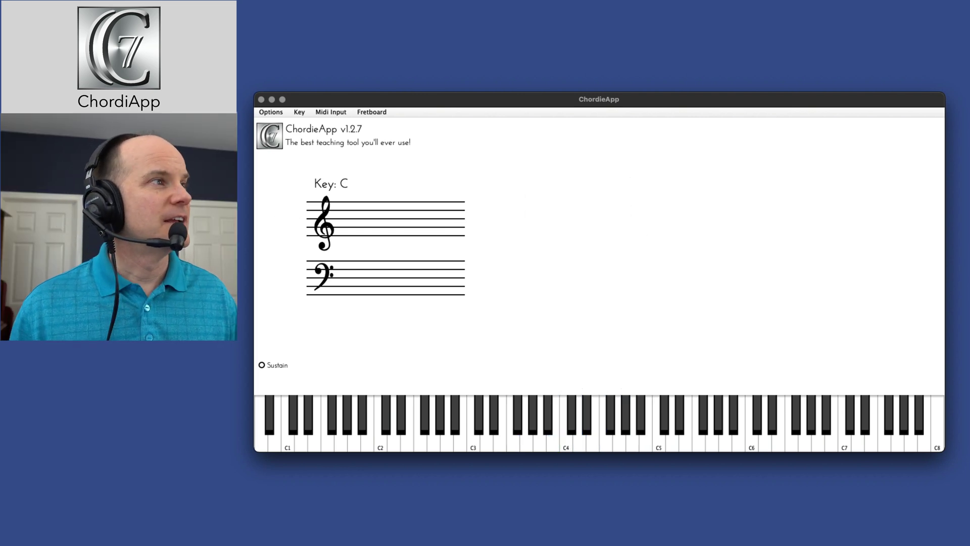
# - Turn on Show Note Names in the Options menu, then bring the Options menu up again
pyautogui.click(271, 112)
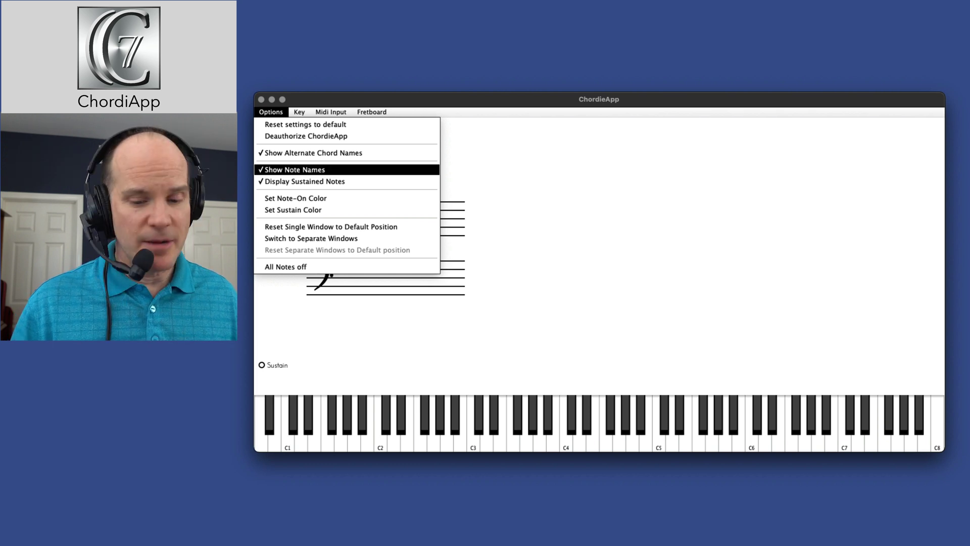
pyautogui.click(295, 170)
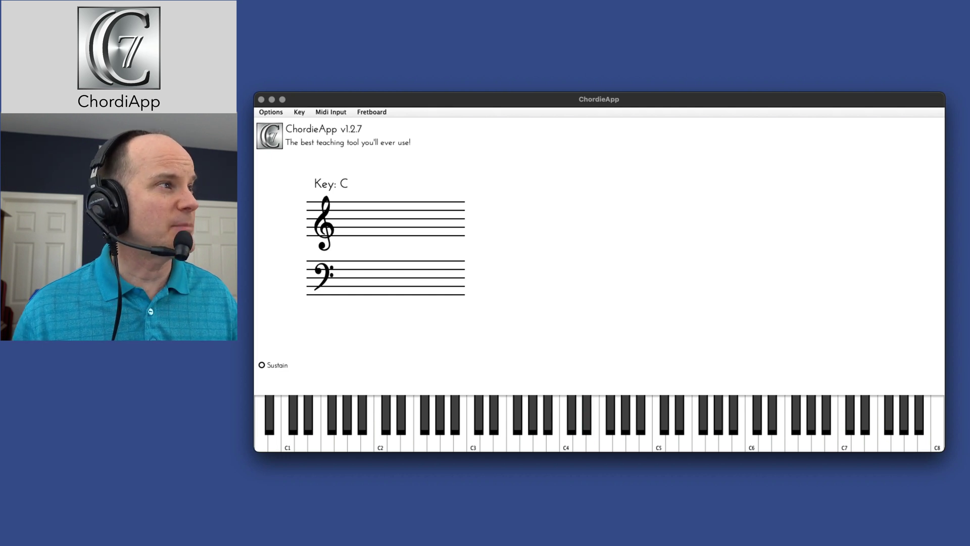
pyautogui.click(269, 112)
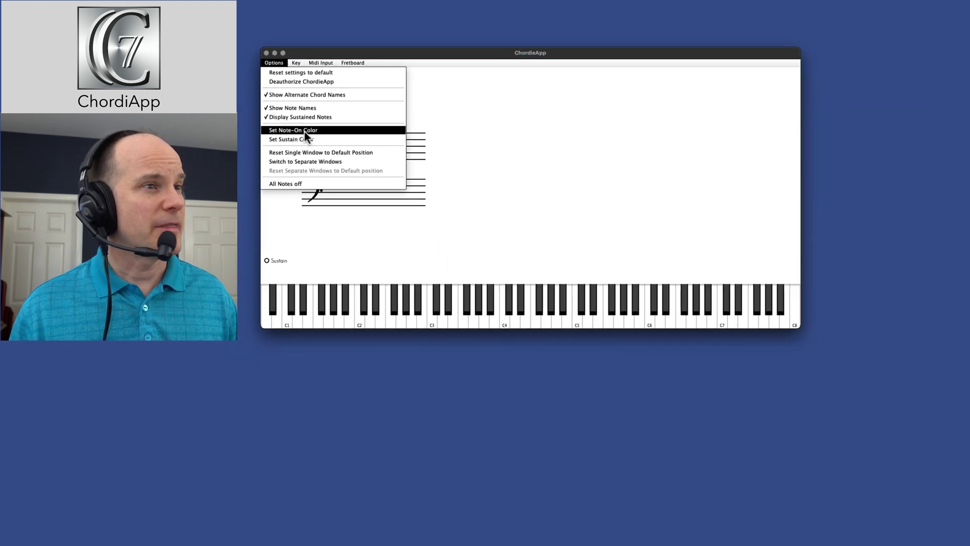
# - Nudge the note-on colour to FF64A2ED and reset the single window to its default position
pyautogui.click(310, 198)
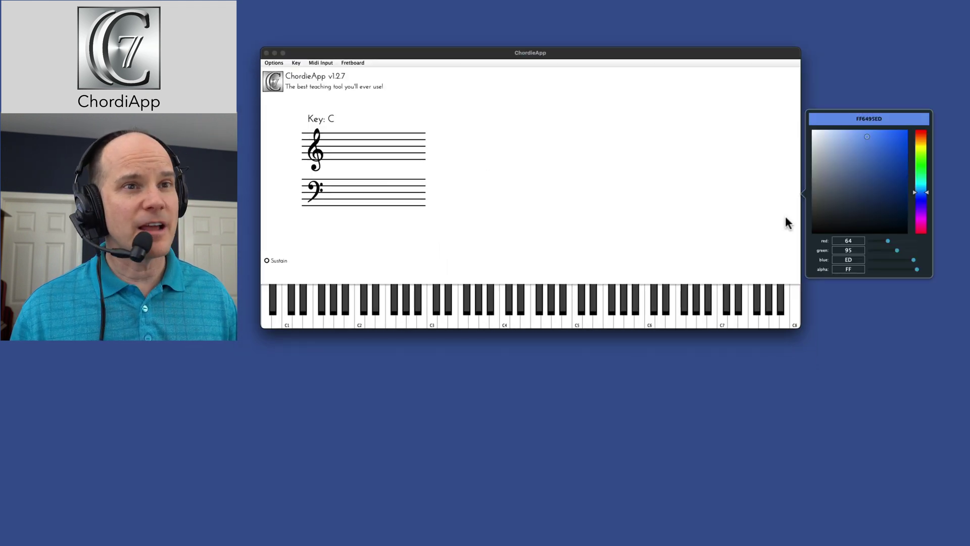
pyautogui.moveTo(923, 196); pyautogui.dragTo(923, 196)
pyautogui.click(274, 62)
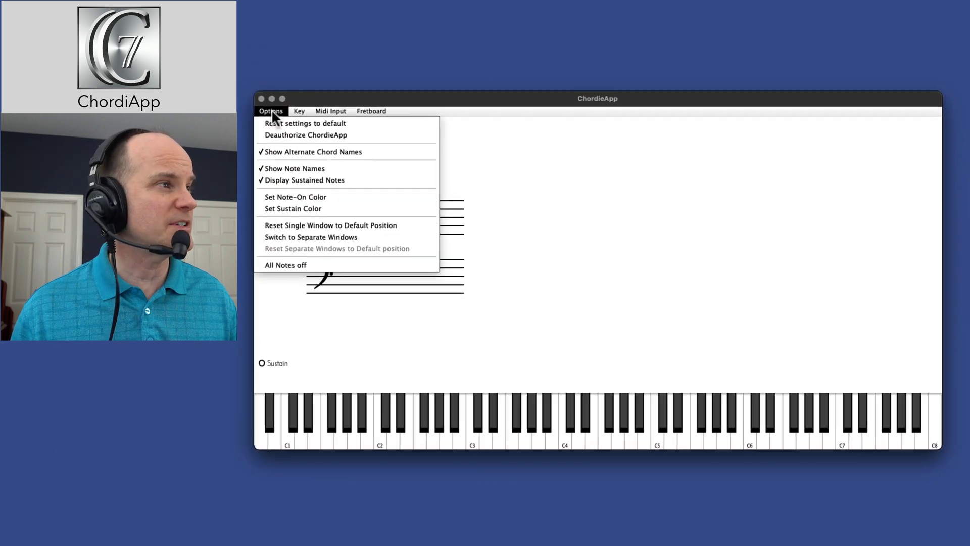
pyautogui.click(283, 227)
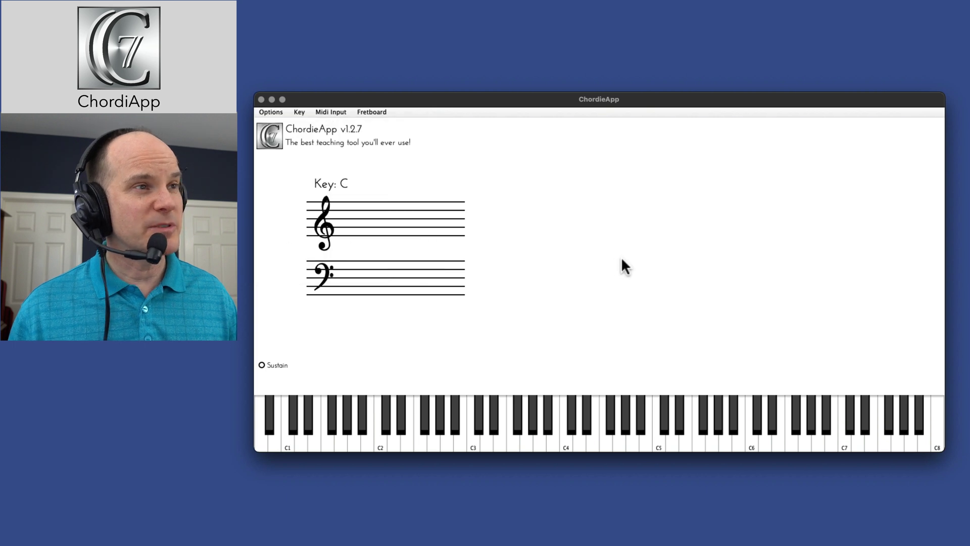
# - Switch to Separate Windows, placing Manuscript View at top with Piano Roll and Chord Name View below
pyautogui.click(260, 110)
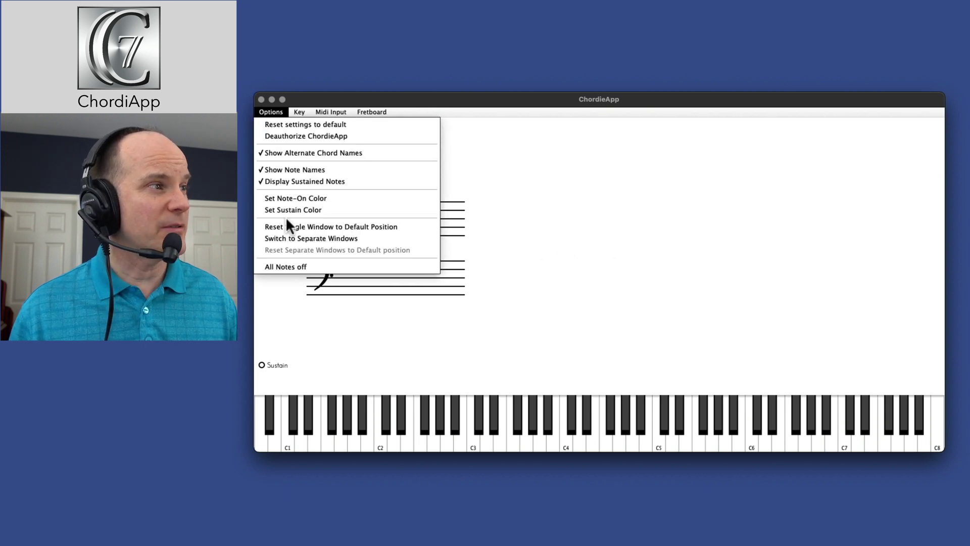
pyautogui.click(288, 239)
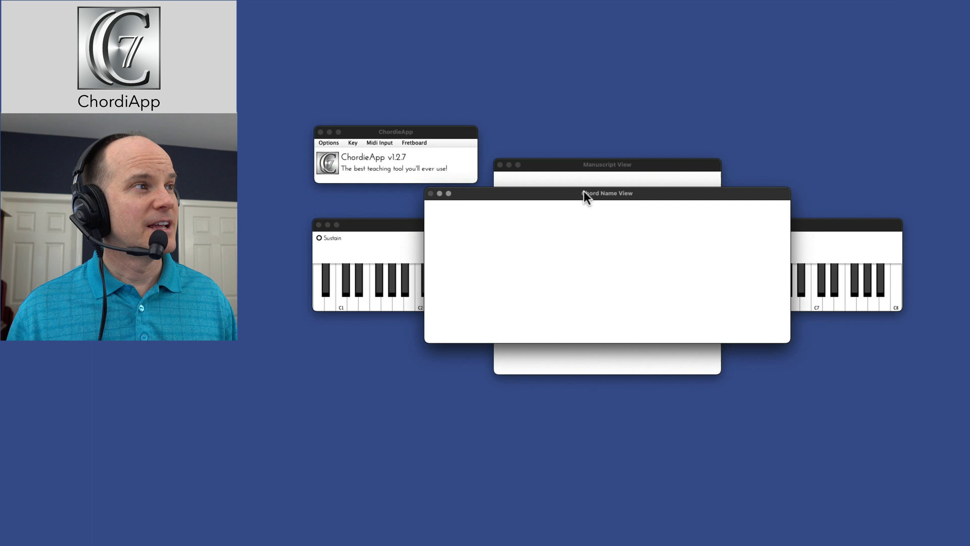
pyautogui.moveTo(584, 194); pyautogui.dragTo(579, 411)
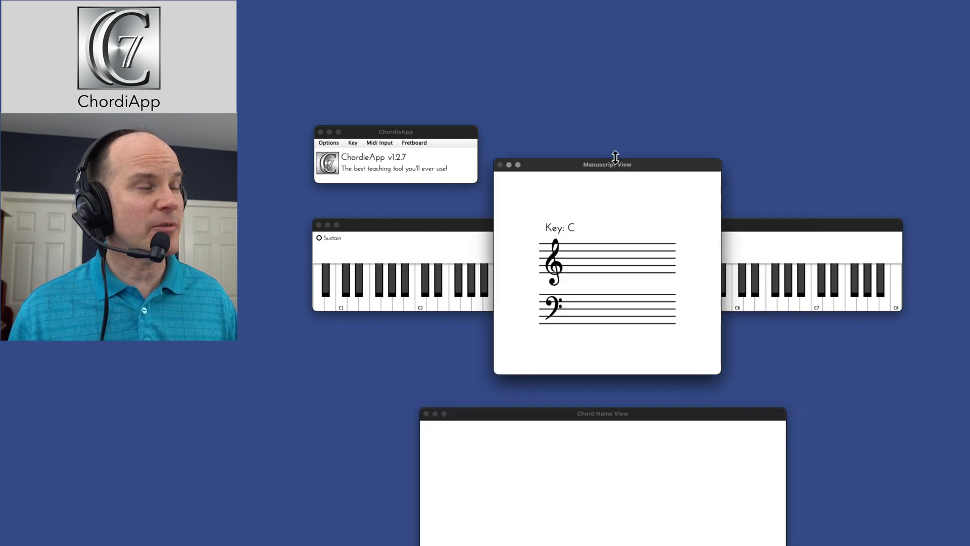
pyautogui.moveTo(615, 164); pyautogui.dragTo(624, 8)
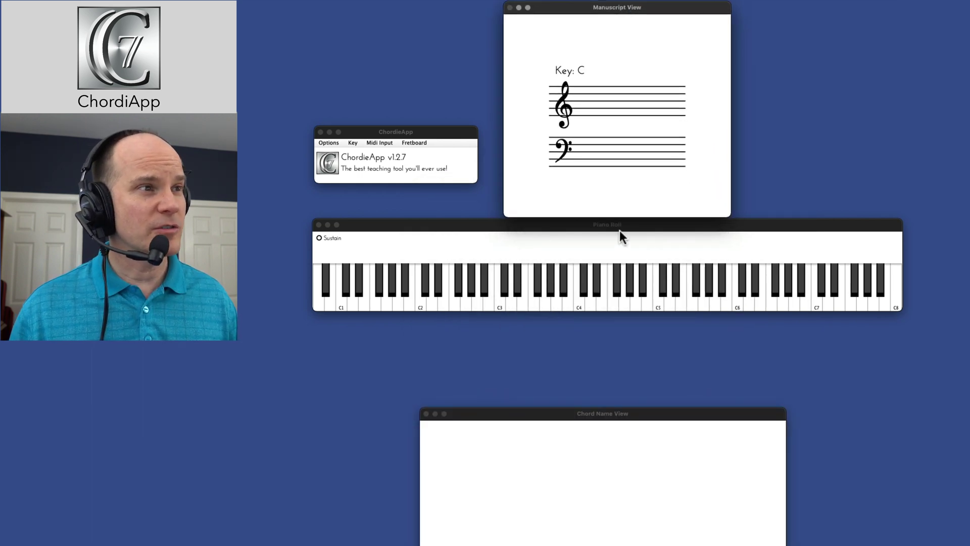
pyautogui.moveTo(620, 228); pyautogui.dragTo(620, 292)
pyautogui.moveTo(621, 408)
pyautogui.mouseDown()
pyautogui.moveTo(624, 384)
pyautogui.moveTo(622, 393)
pyautogui.mouseUp()
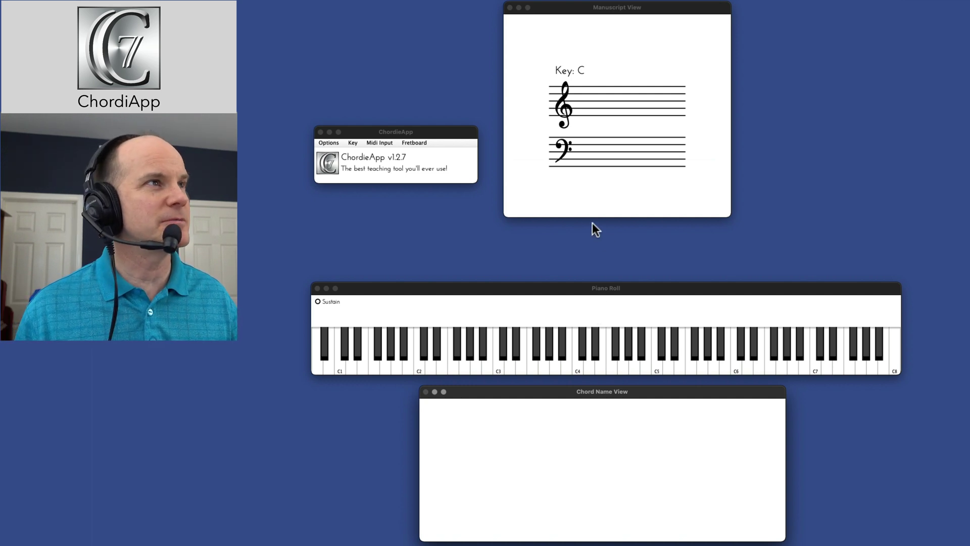
# - Minimize Manuscript View and switch back to Single Window mode
pyautogui.click(519, 7)
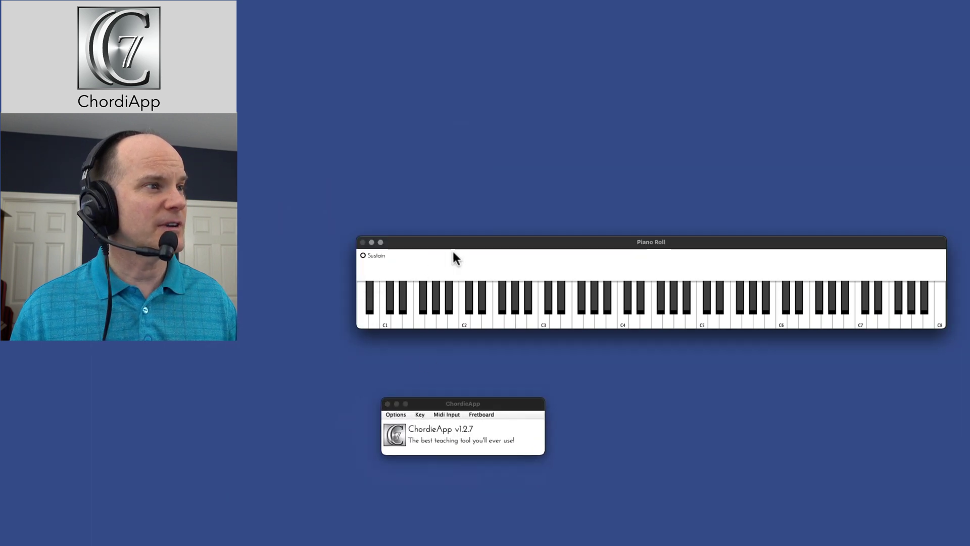
pyautogui.click(394, 413)
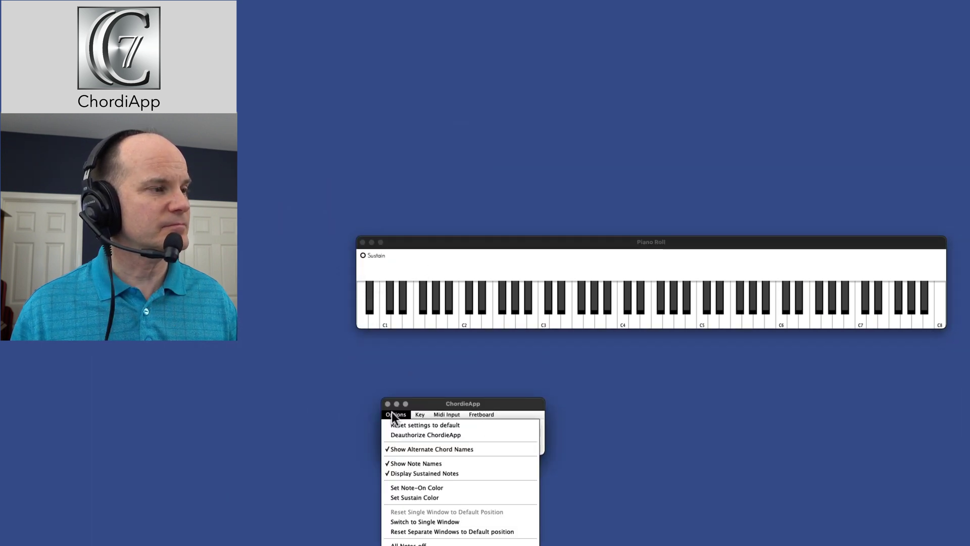
pyautogui.click(399, 522)
pyautogui.click(302, 76)
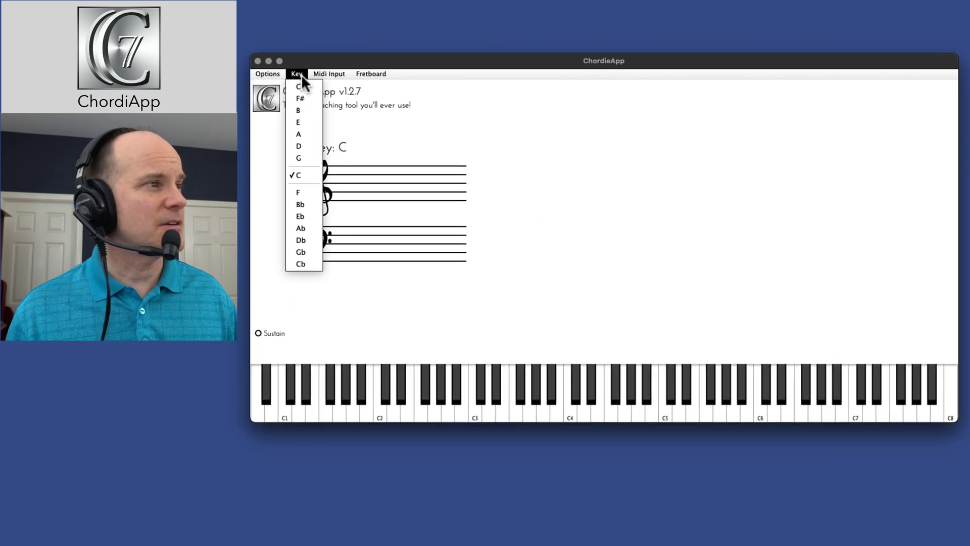
pyautogui.click(302, 75)
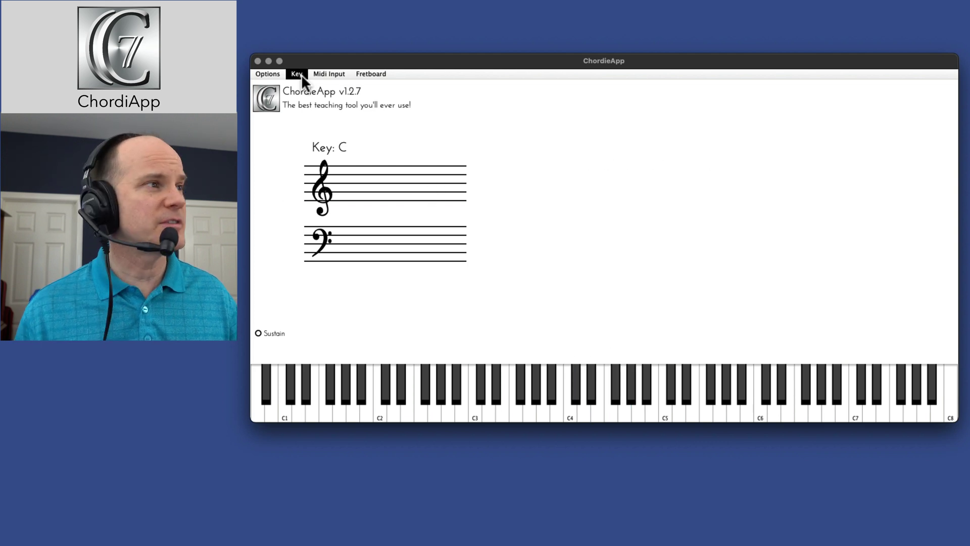
pyautogui.click(301, 74)
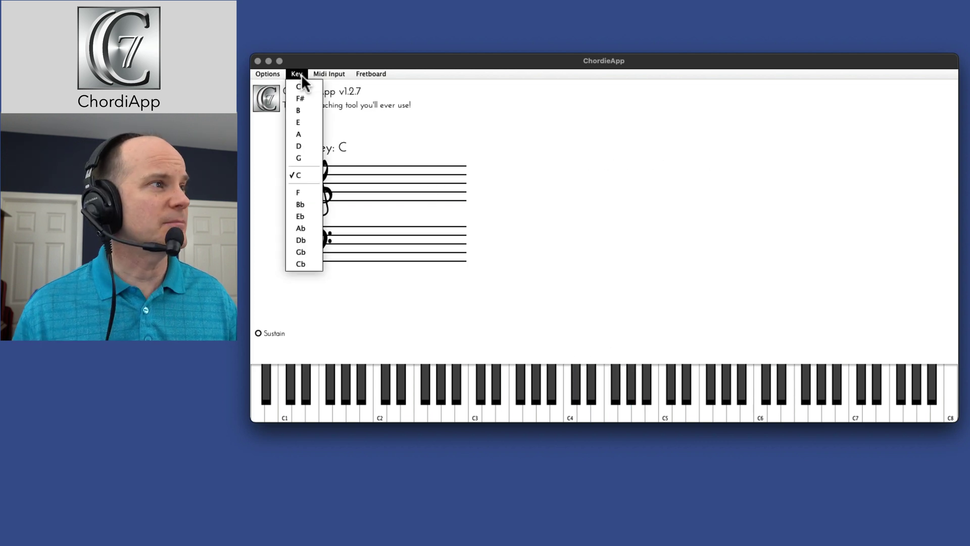
pyautogui.click(310, 152)
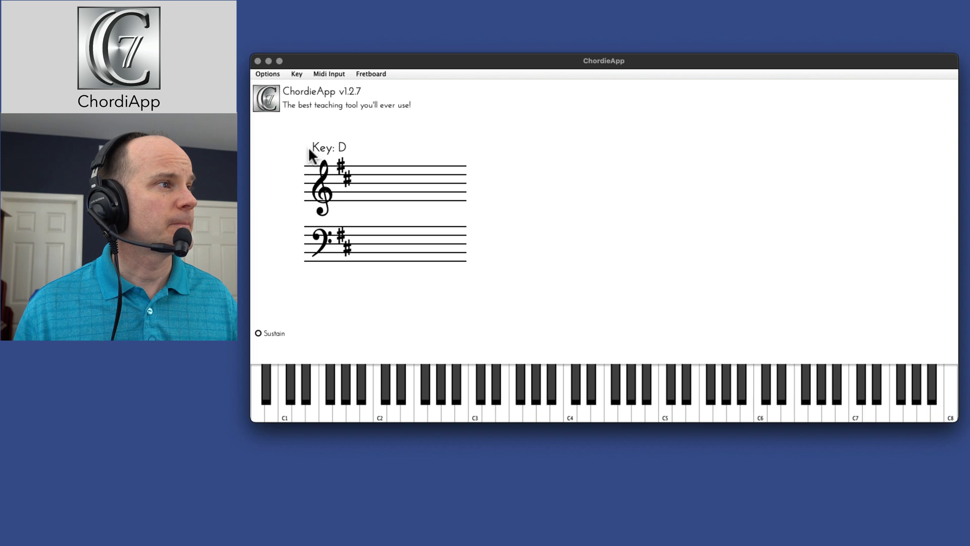
pyautogui.click(297, 76)
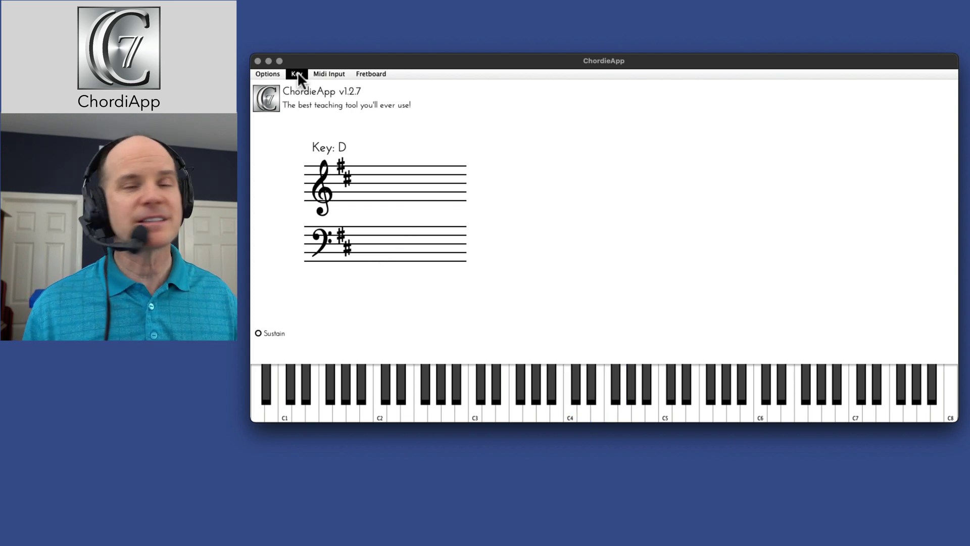
pyautogui.click(333, 72)
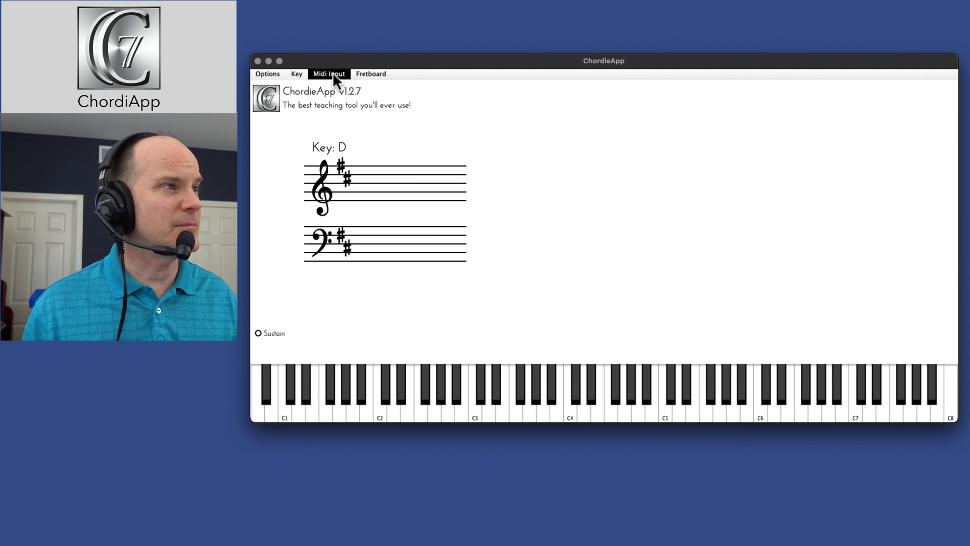
pyautogui.moveTo(297, 73)
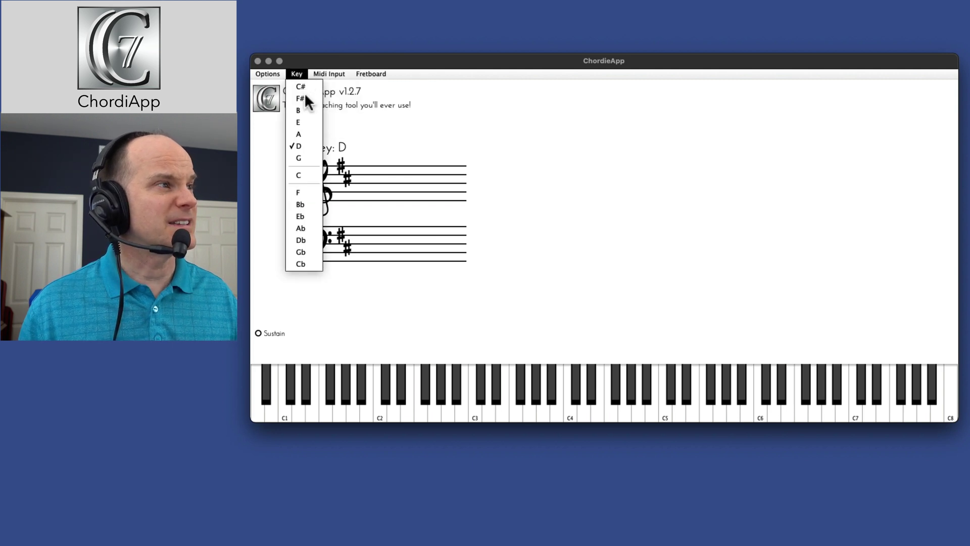
pyautogui.click(310, 175)
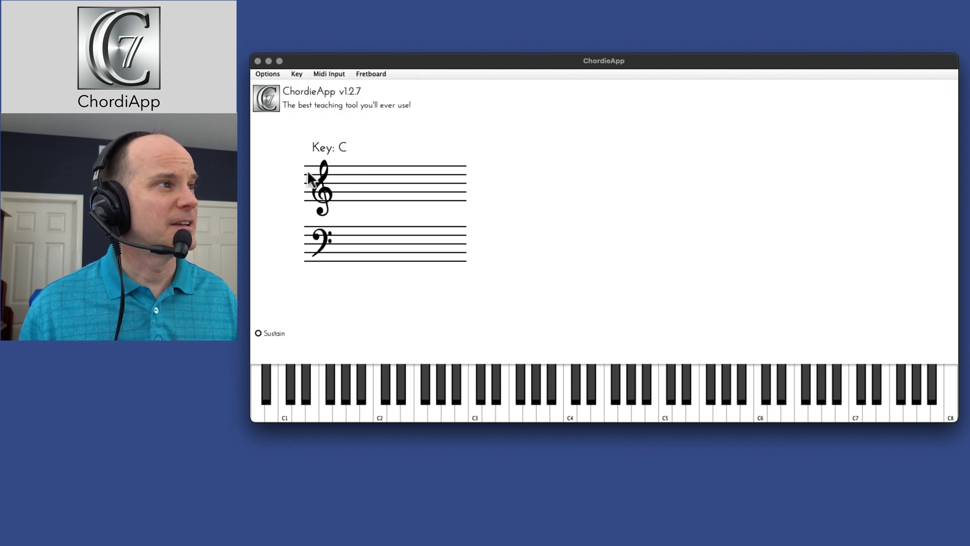
# - Set the MIDI input to Nord Stage 3 MIDI Output only
pyautogui.click(338, 75)
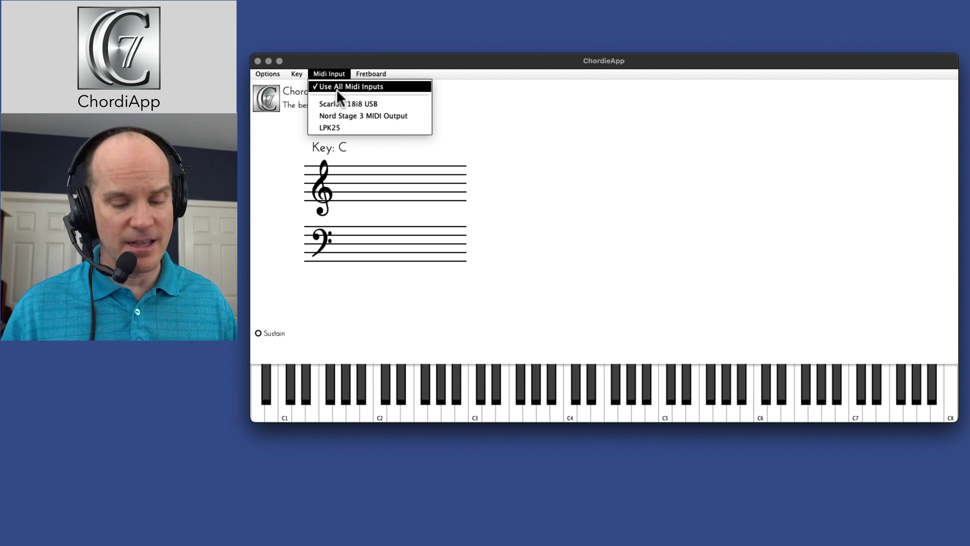
pyautogui.click(339, 117)
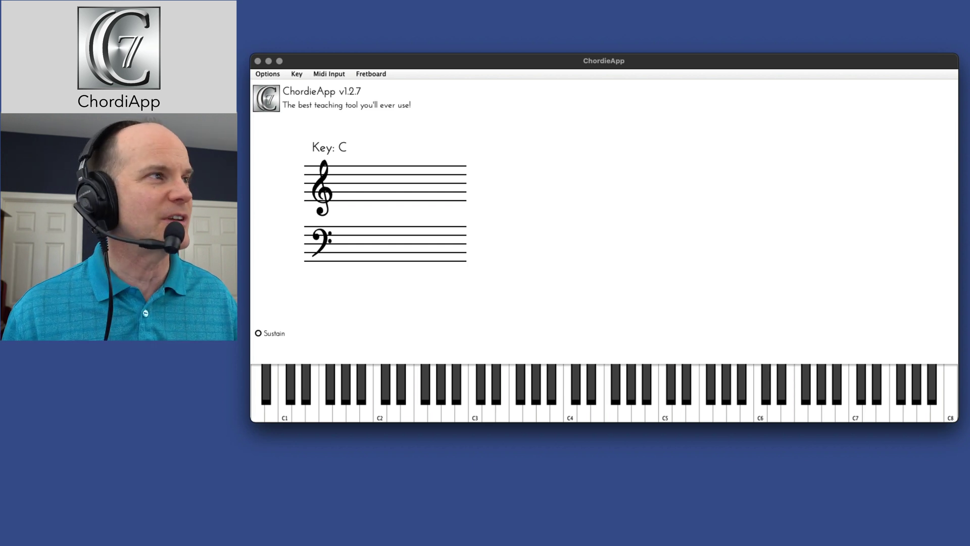
pyautogui.click(334, 73)
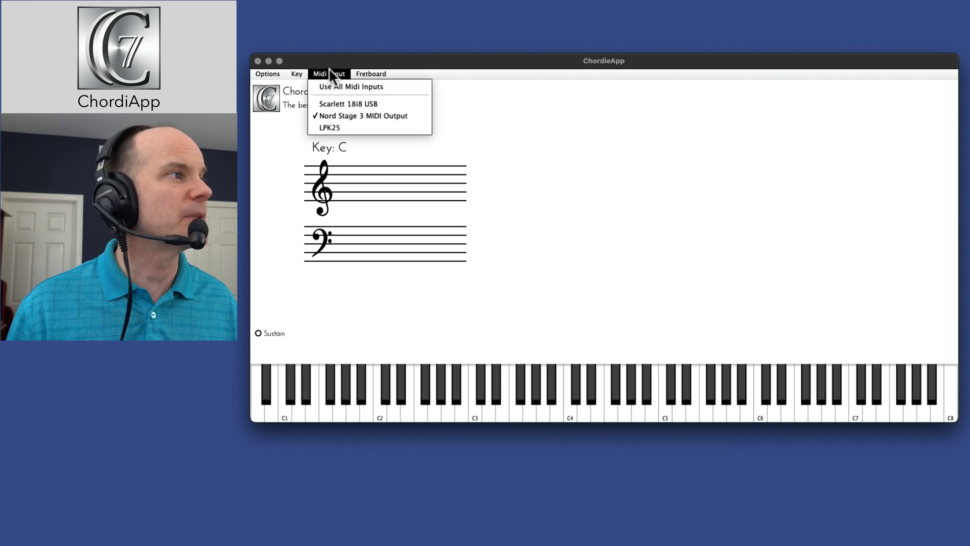
# - Turn Enable Fretboard Module back on and drag its preferences window to the upper right
pyautogui.moveTo(366, 68)
pyautogui.click(377, 87)
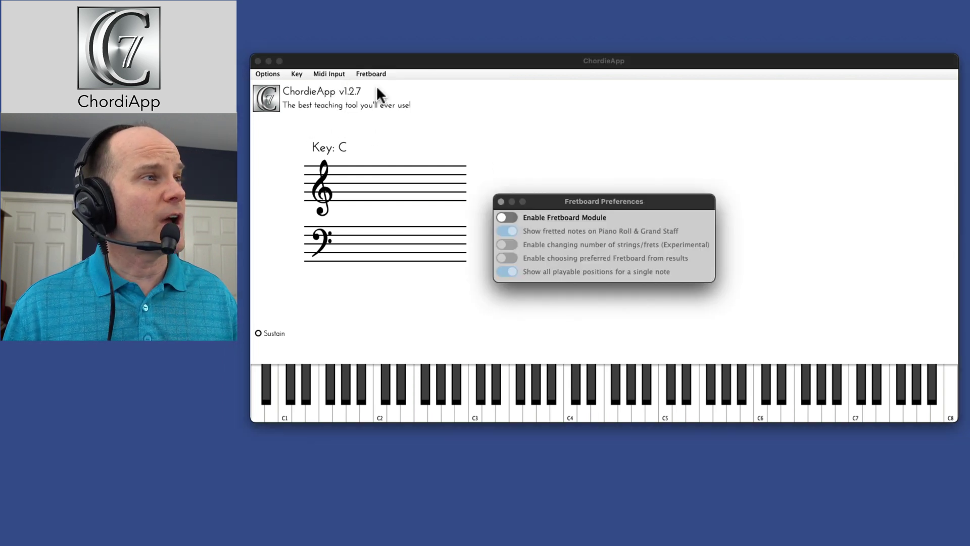
pyautogui.click(509, 217)
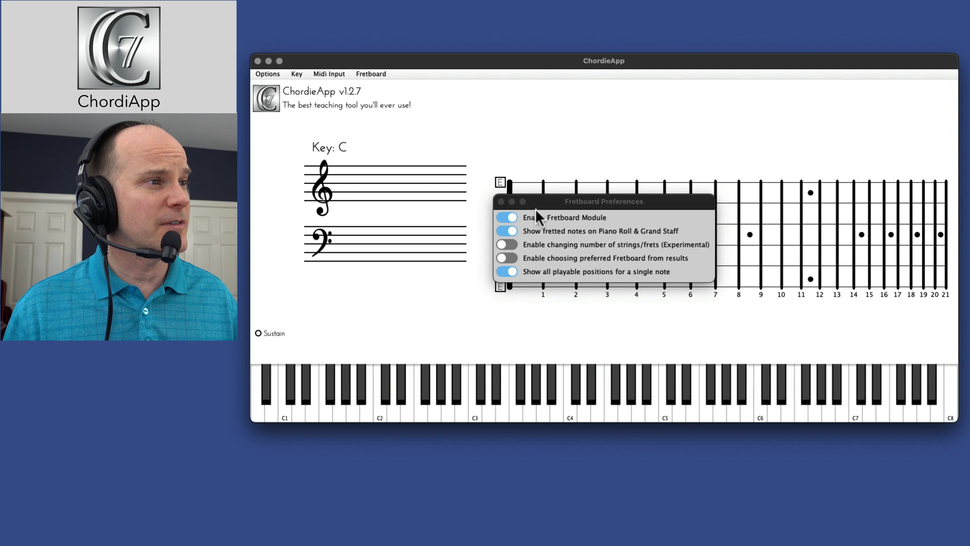
pyautogui.moveTo(561, 199); pyautogui.dragTo(647, 80)
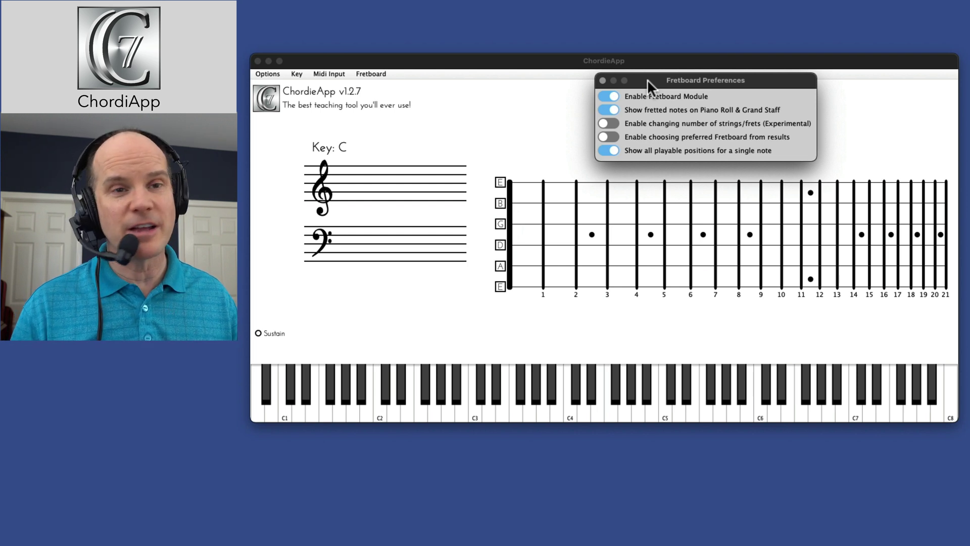
pyautogui.click(324, 75)
pyautogui.click(340, 86)
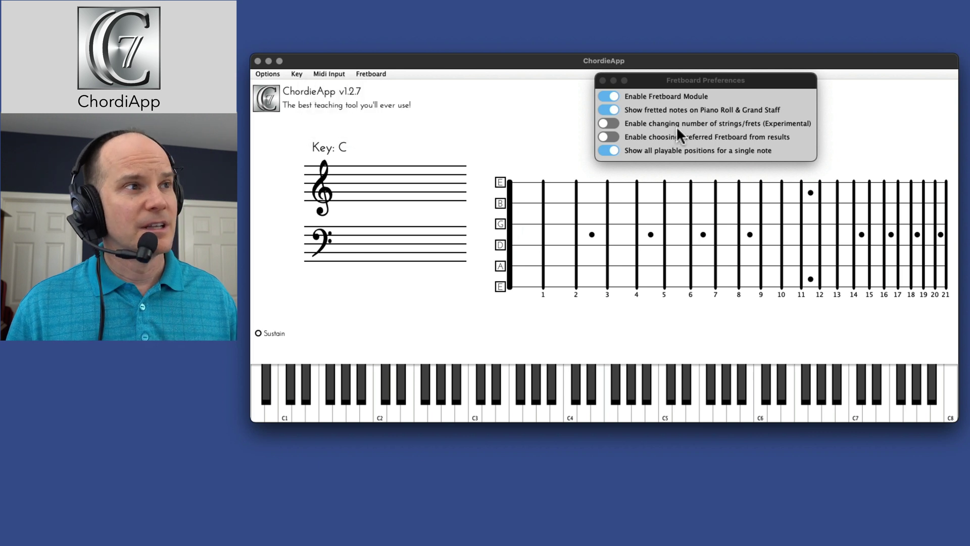
pyautogui.click(662, 80)
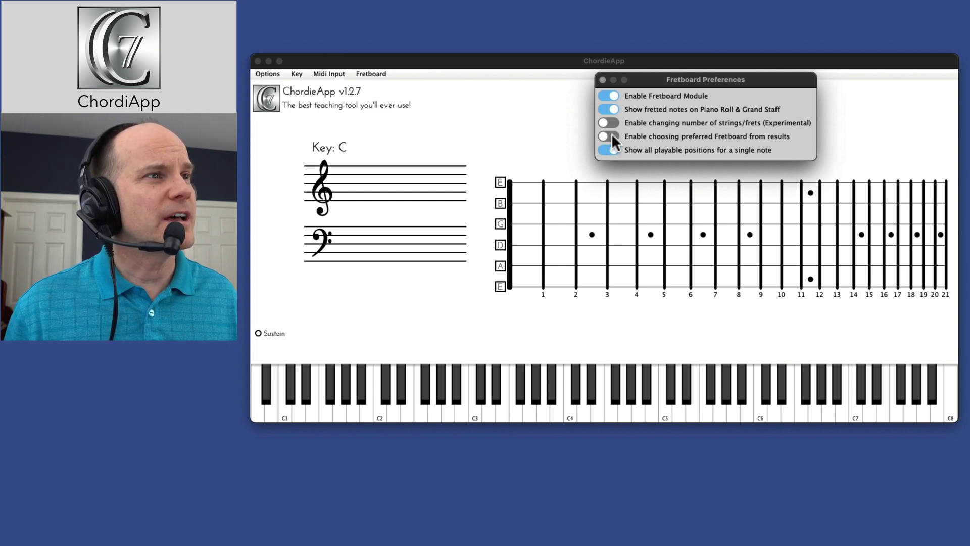
# - Turn on Enable choosing preferred Fretboard and Enable changing number of strings/frets
pyautogui.click(609, 136)
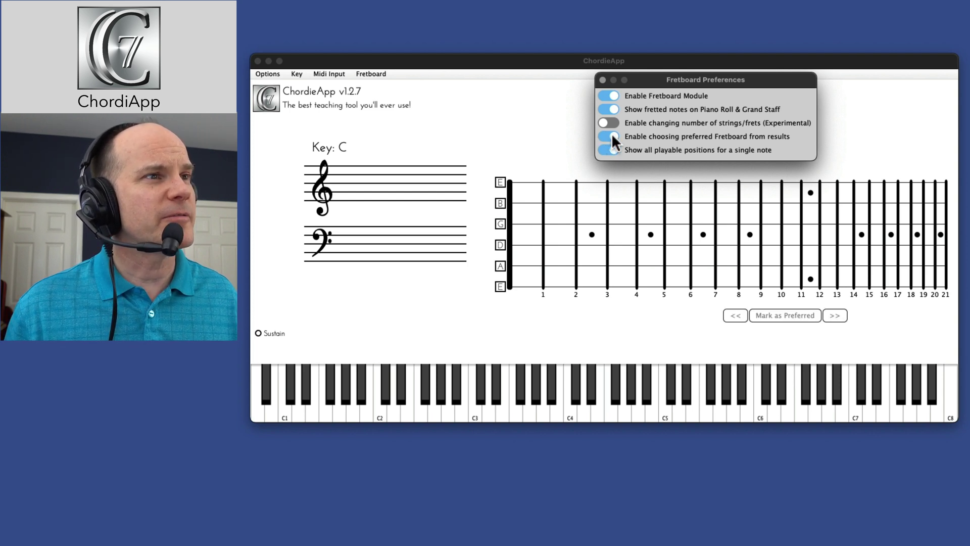
pyautogui.click(802, 316)
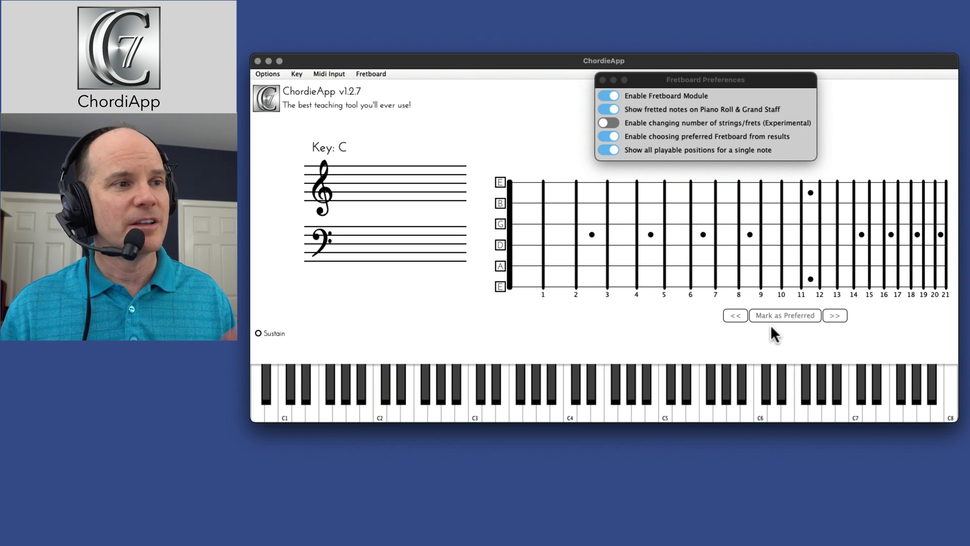
pyautogui.click(610, 123)
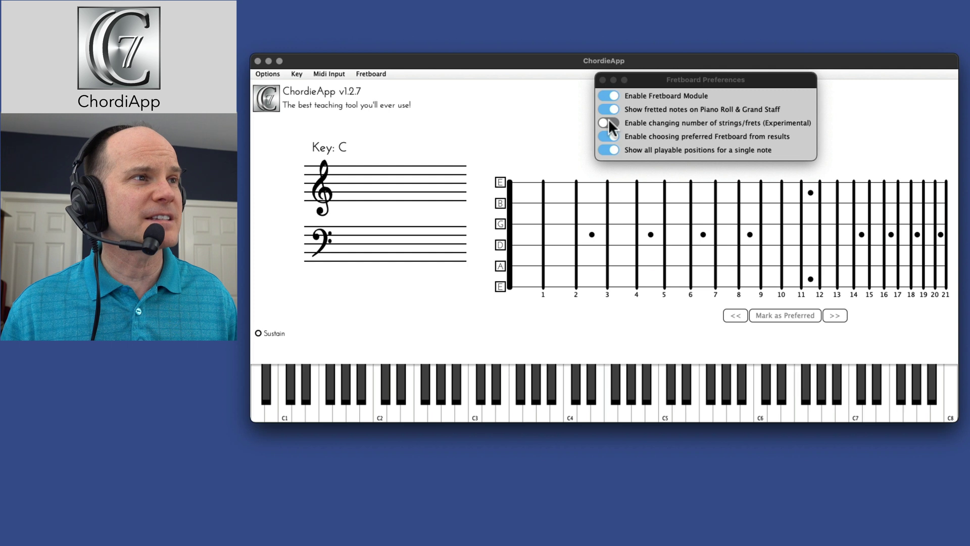
# - Add and remove strings and frets, keeping six strings and 21 frets, then close Fretboard Preferences
pyautogui.click(496, 169)
pyautogui.click(495, 169)
pyautogui.click(496, 169)
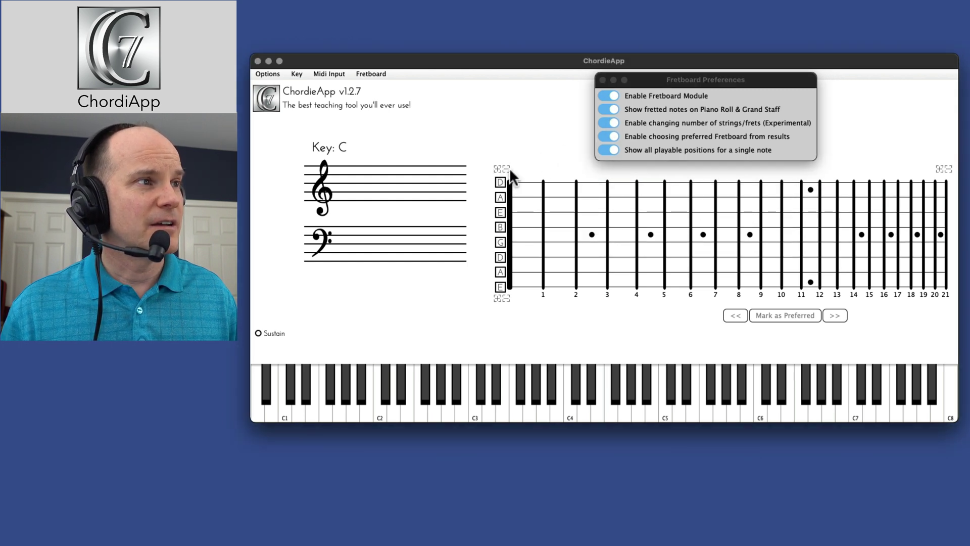
pyautogui.click(507, 169)
pyautogui.click(506, 169)
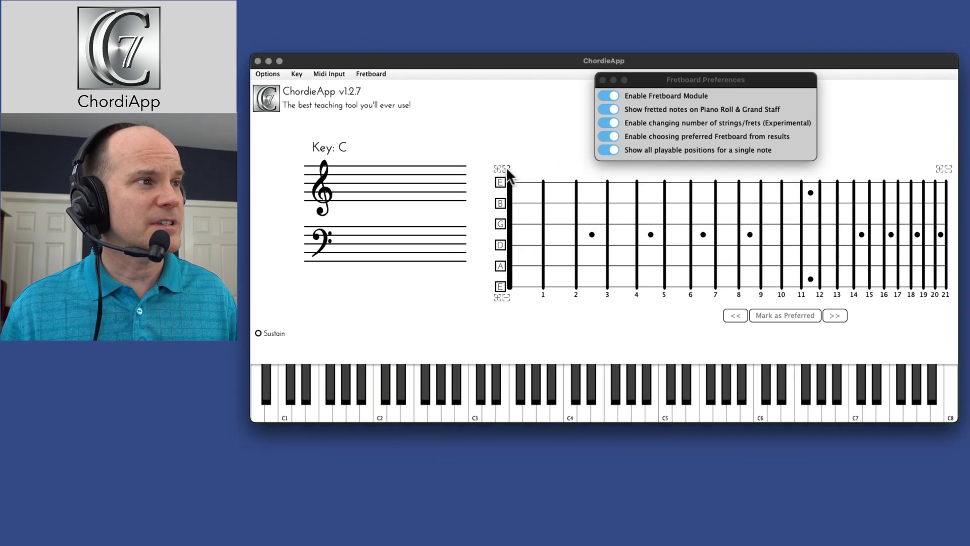
pyautogui.click(940, 169)
pyautogui.click(939, 168)
pyautogui.click(939, 167)
pyautogui.click(947, 168)
pyautogui.click(947, 168)
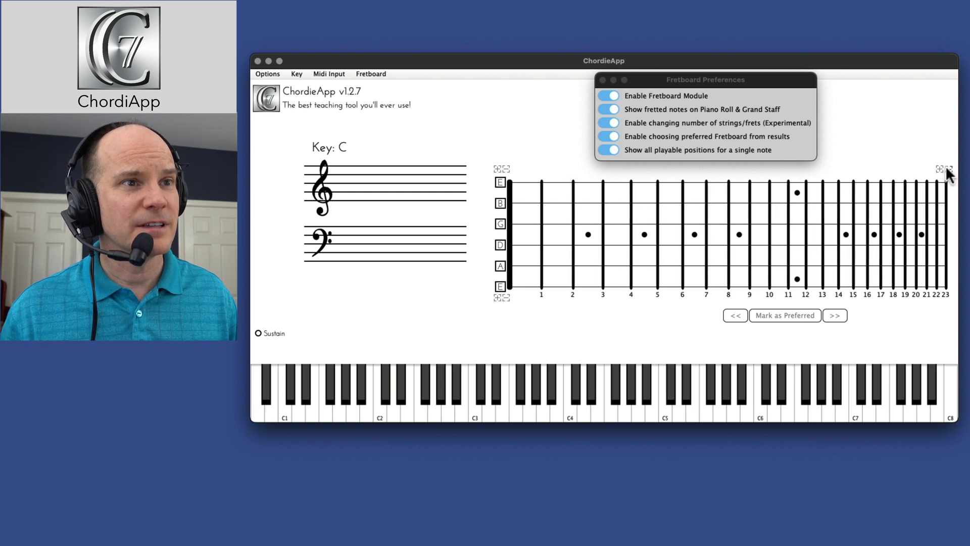
pyautogui.click(946, 167)
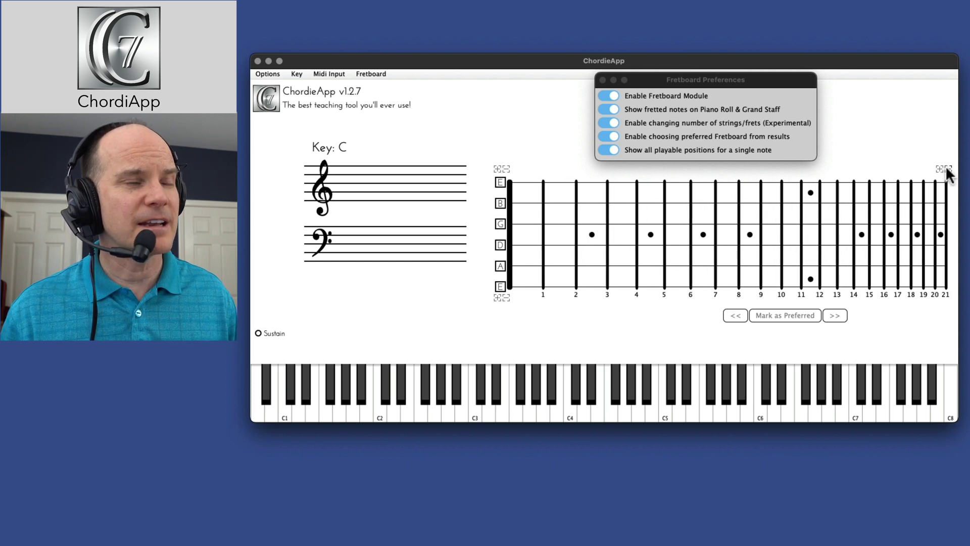
pyautogui.click(602, 80)
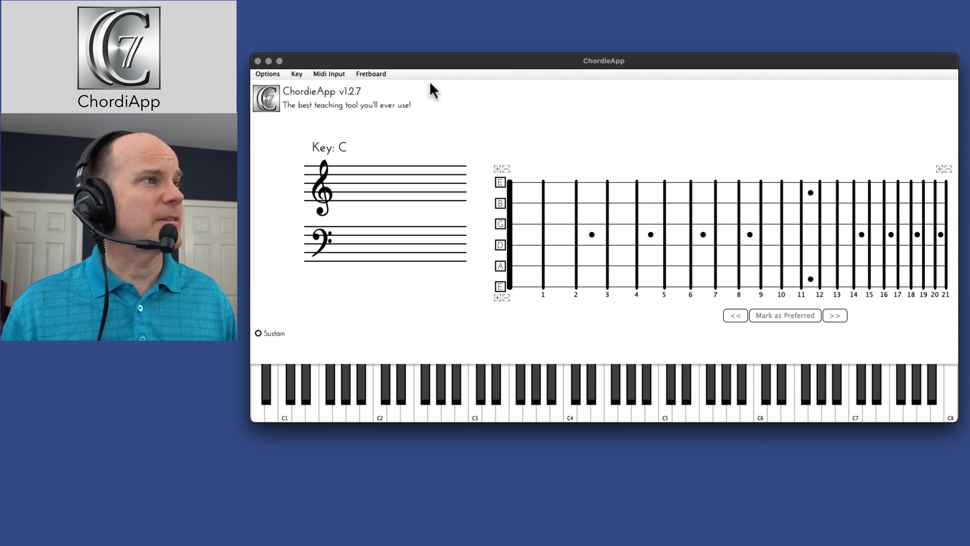
# - Nudge the ChordiApp window slightly up and to the left
pyautogui.moveTo(436, 57); pyautogui.dragTo(433, 55)
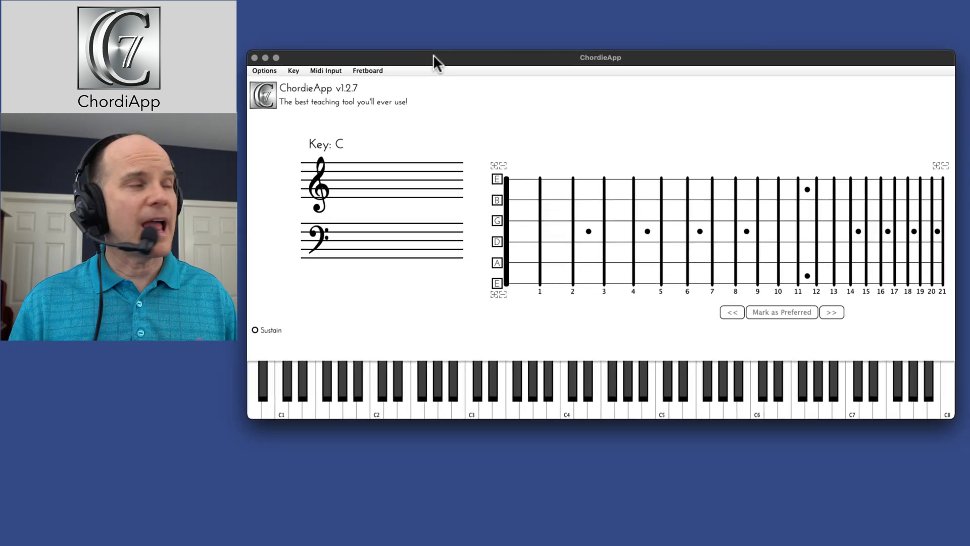